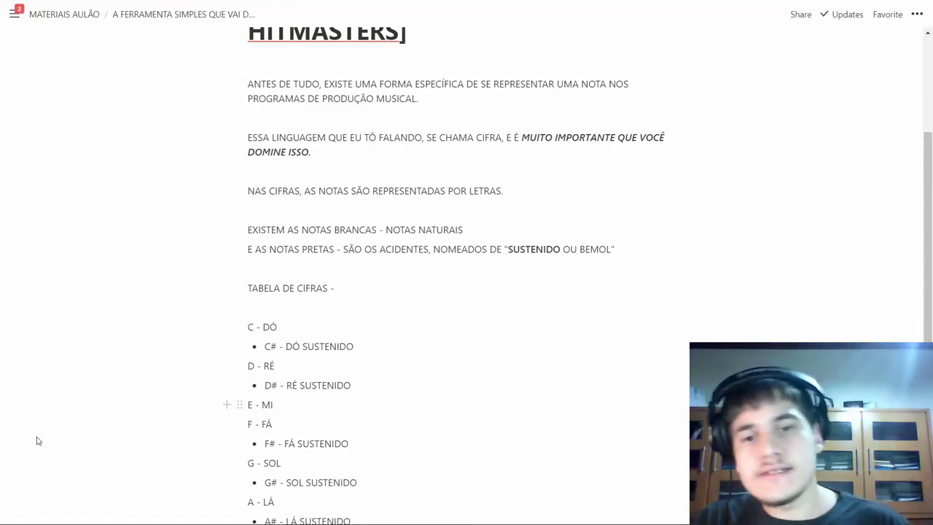
Add the heading 'O QUE SÃO ESCALAS MUSICAIS' below the B - SI entry
scroll(409, 344, down, 3)
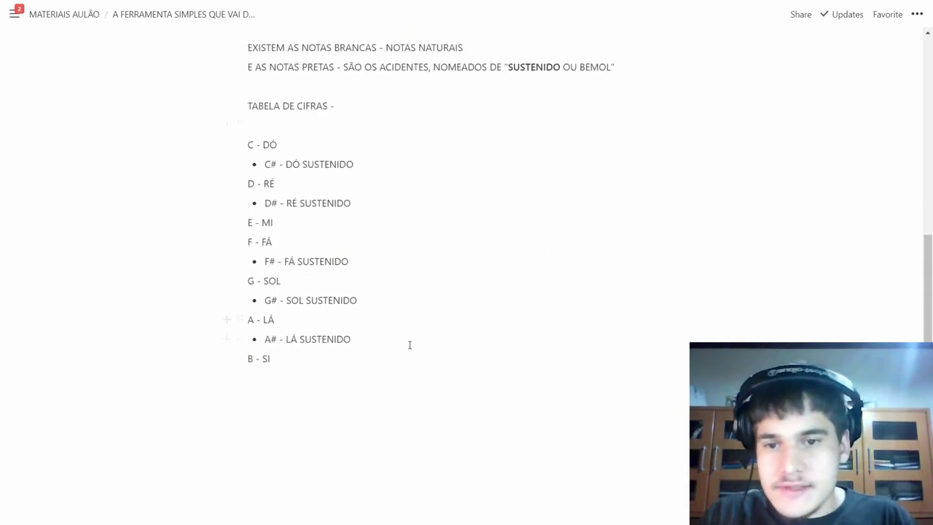
click(385, 372)
key(Return)
text(O ESC)
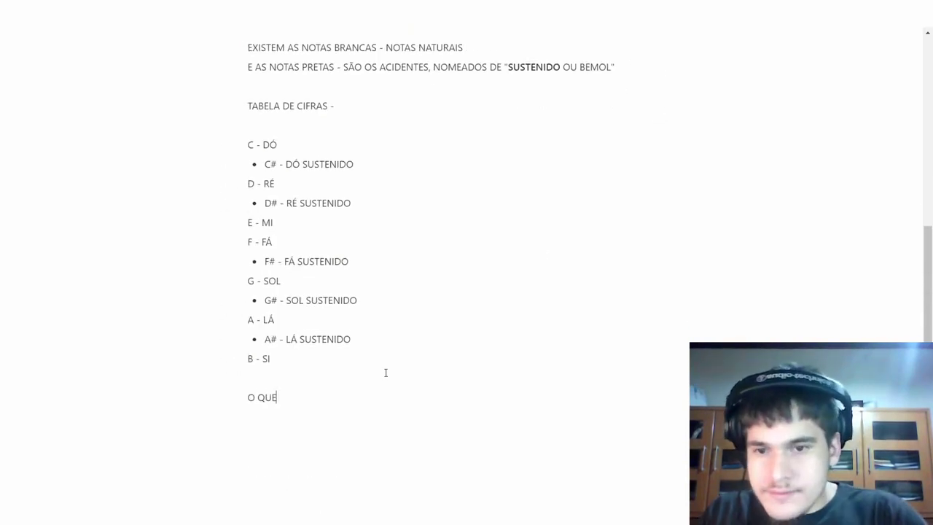
text(ALAS MUSICAIS)
key(ctrl+alt+3)
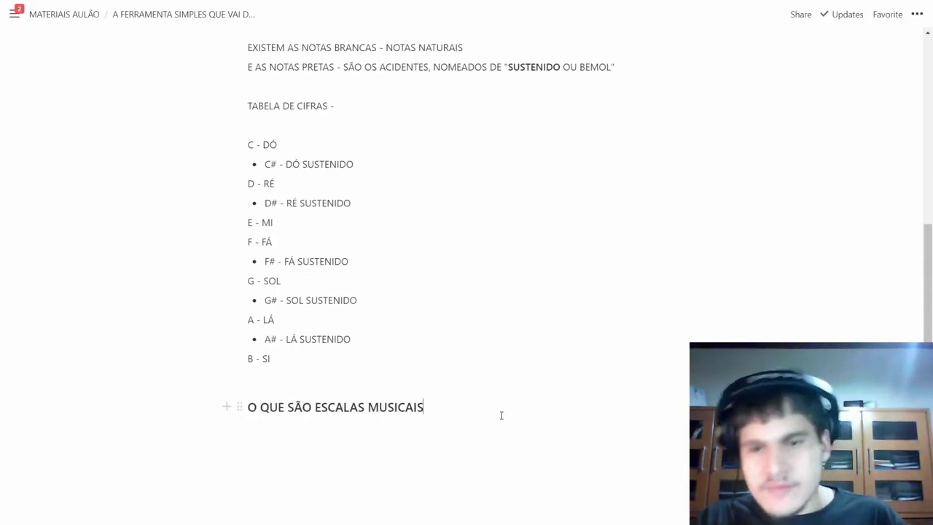
key(Return)
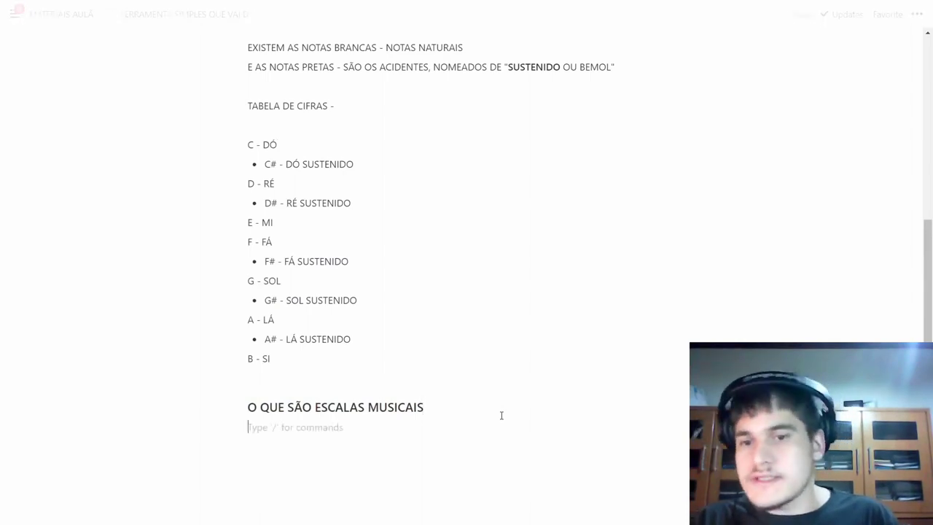
key(Return)
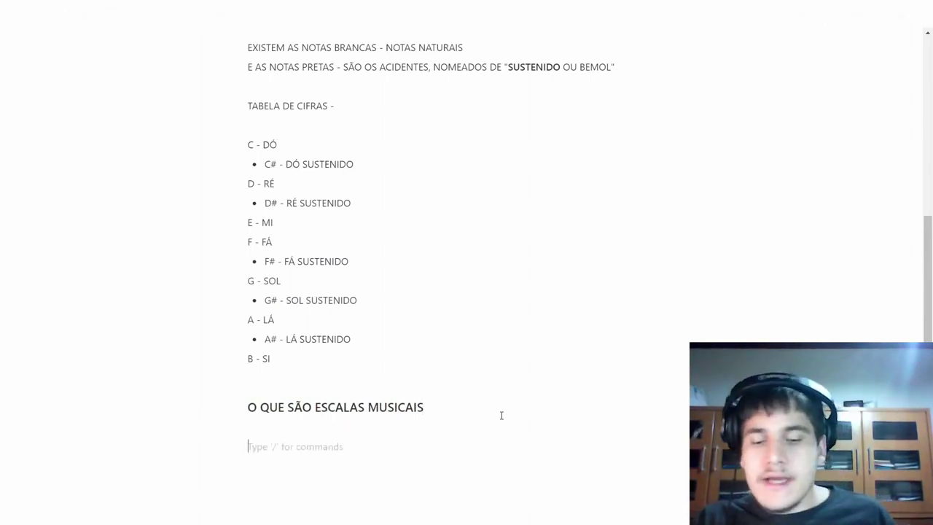
Write the definition 'BASICAMENTE, SÃO UM CONJUNTO DE NOTAS ESPECIFICAS QUE SOAM BEM ENTRE SI.' under it
text(BASICAMENTE, SÃO NOTAS QUE QUANDO)
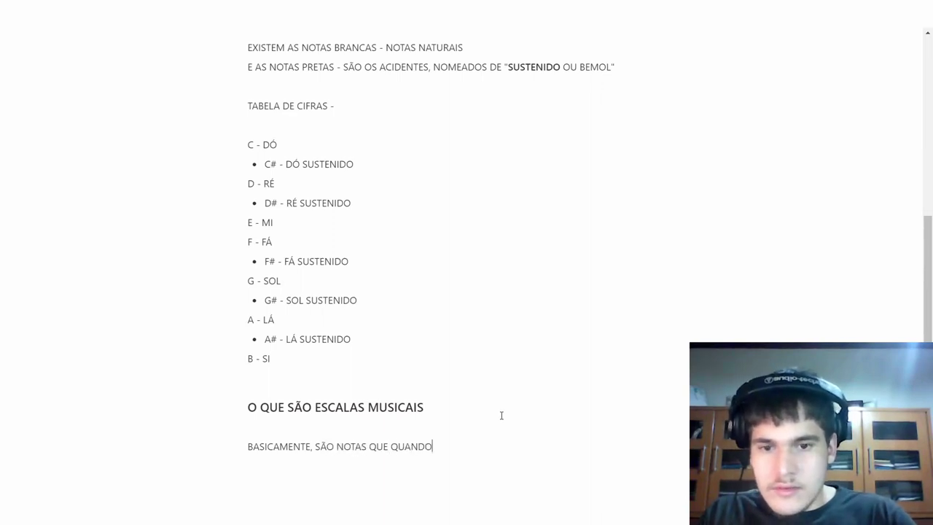
text(ENCIA)
key(BackSpace)
key(BackSpace)
key(BackSpace)
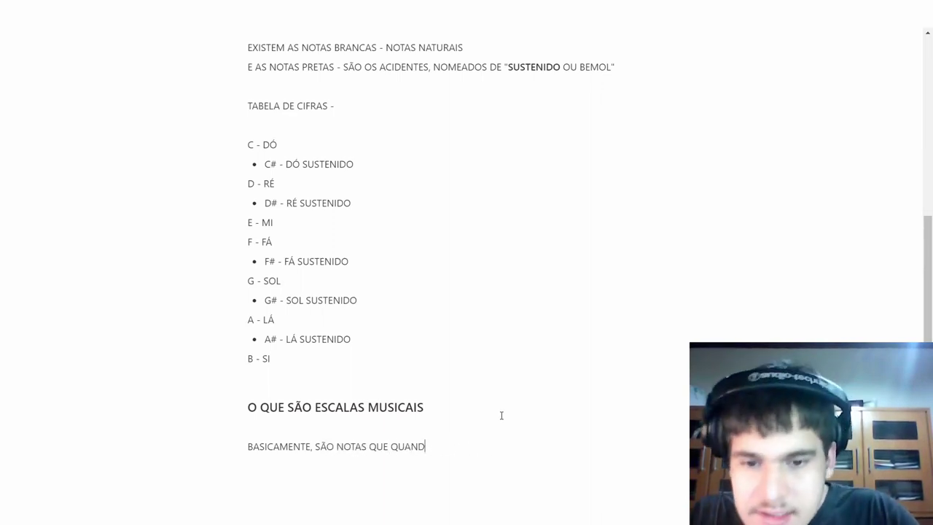
key(BackSpace)
key(BackSpace)
key(BackSpace)
key(BackSpace)
key(BackSpace)
key(BackSpace)
text(SELECIONADAS QUE SOAM BEM EN)
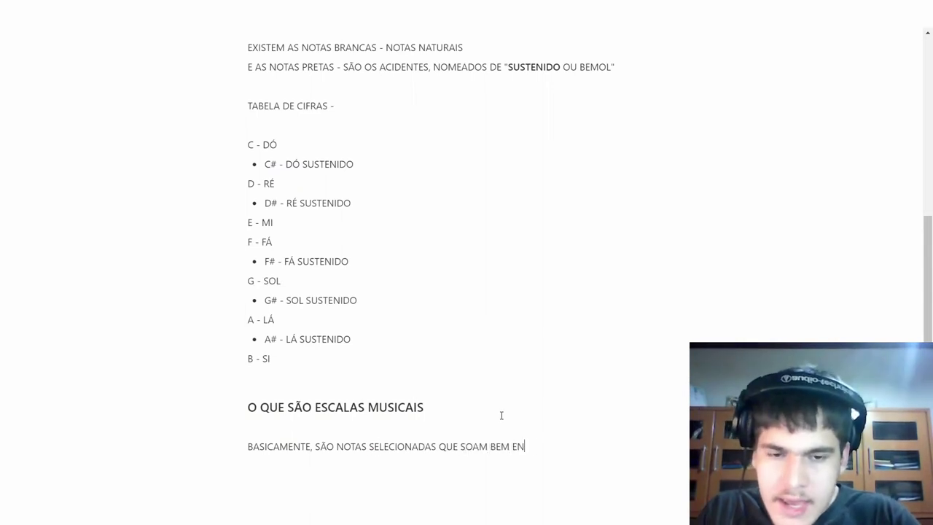
text(TRE SI.)
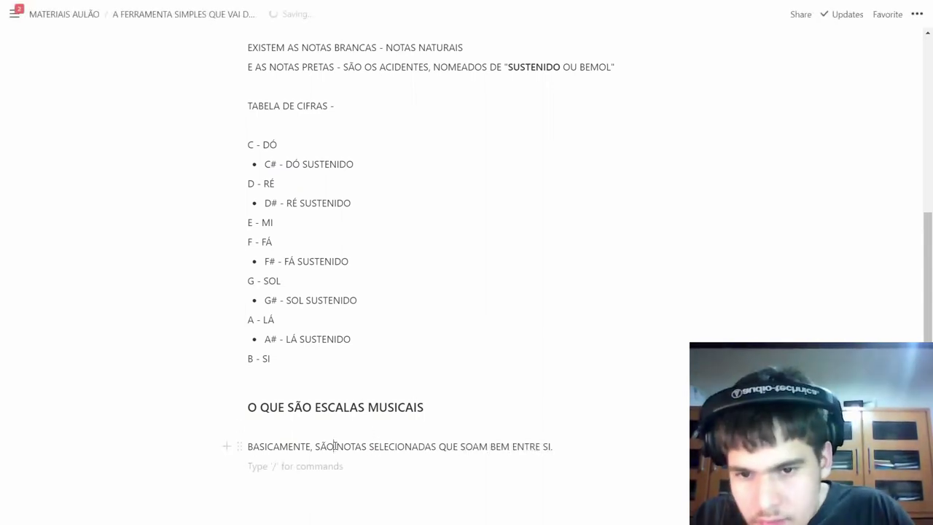
click(334, 446)
text(UM CONJUNTO DE)
double_click(454, 446)
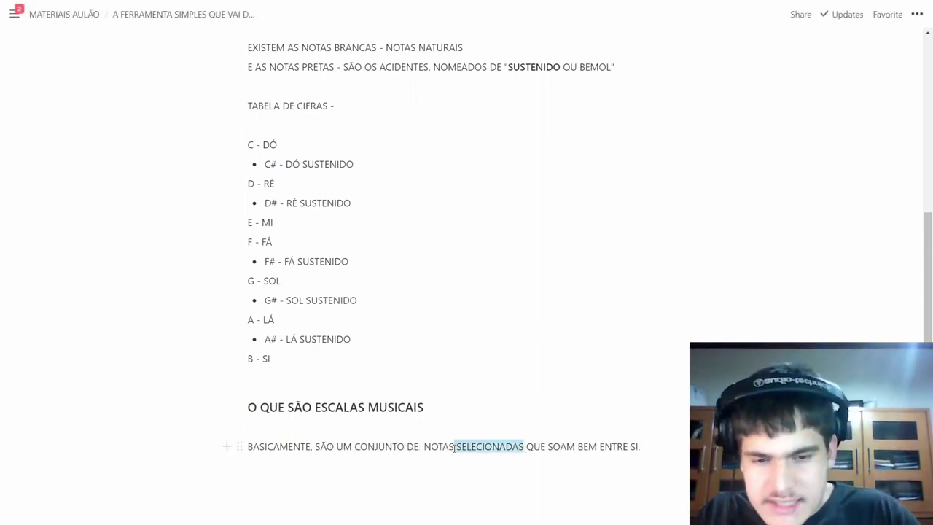
text(ESPECIFICAS)
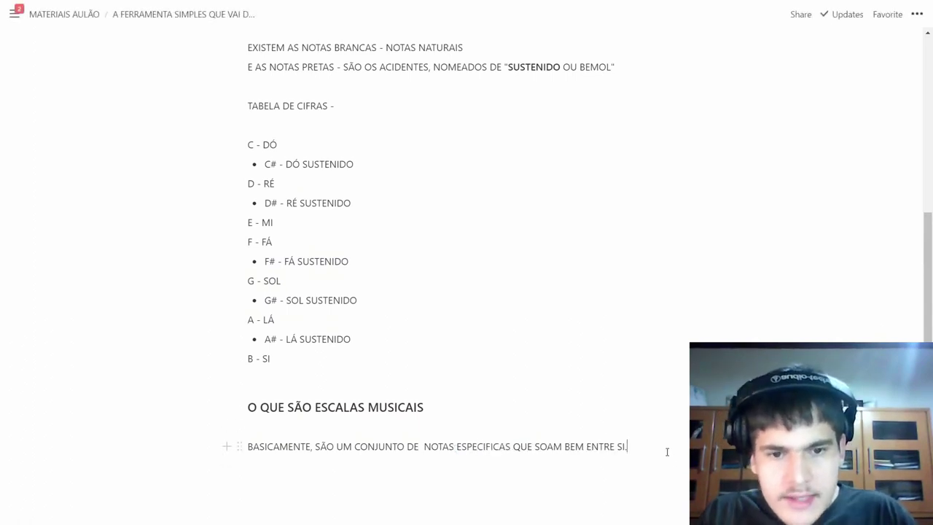
click(664, 449)
key(Return)
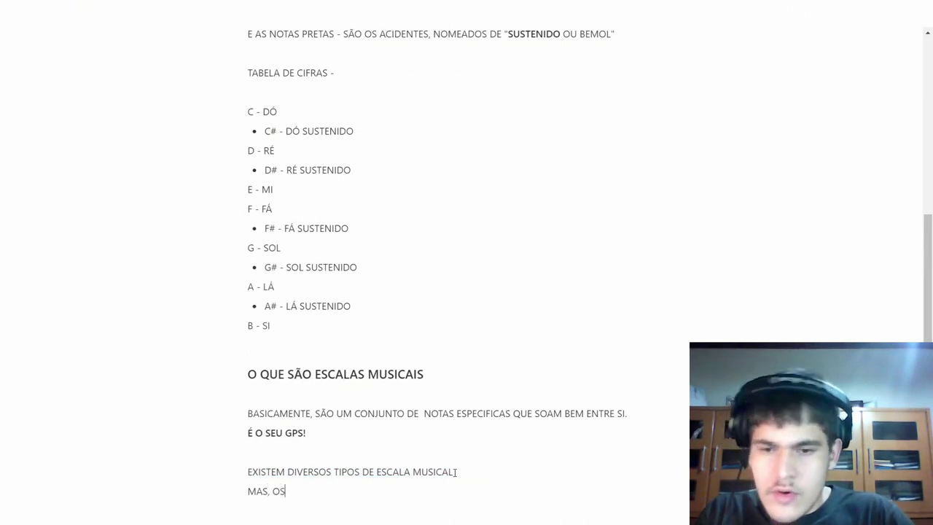
Write the bold 'É O SEU GPS!' line, the scale-types sentences, then the ESCALA MAIOR and ESCALA MENOR lines
text(DOIS TIPOS PRI)
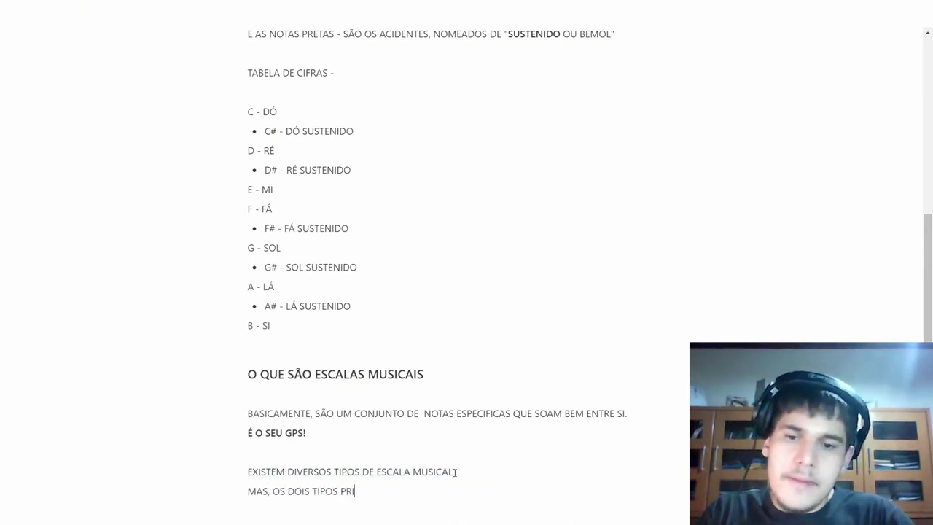
text(NCIPAIS QUE A GENTEP)
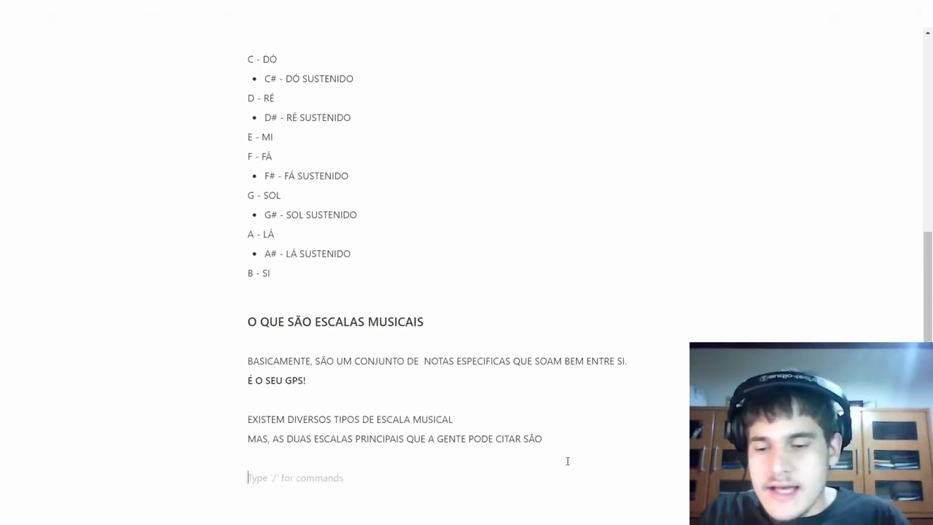
text(A ESCALA MAIOR)
key(Return)
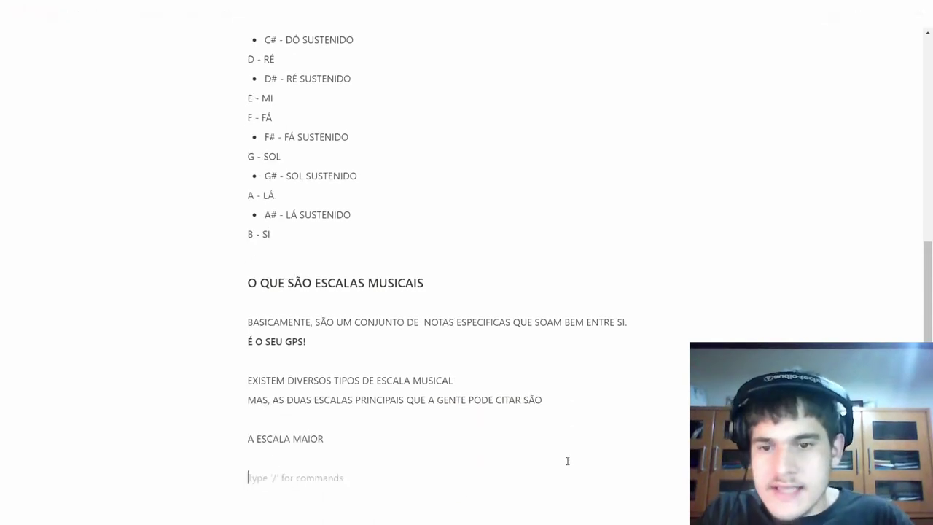
text(ESCALA MENOR)
Bold ESCALA MAIOR with the toolbar B button and ESCALA MENOR with Ctrl+B
click(325, 419)
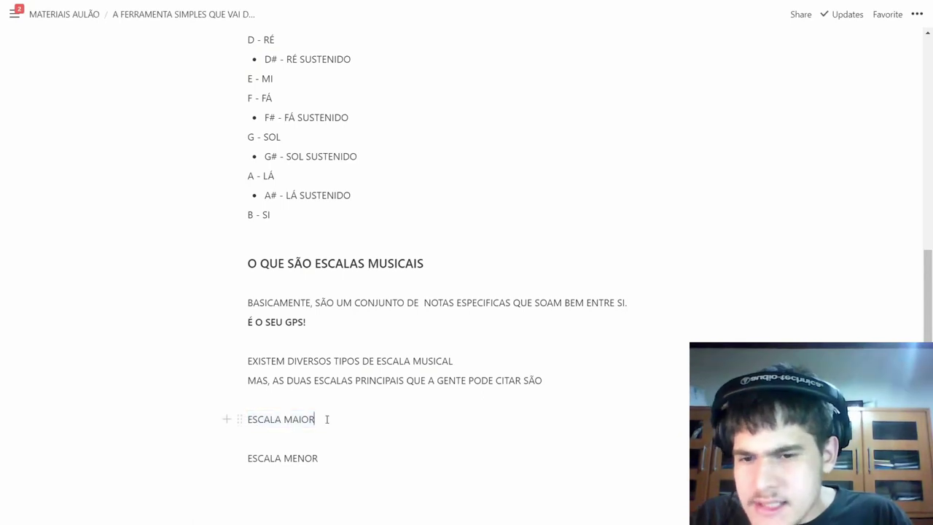
drag(315, 418, 249, 420)
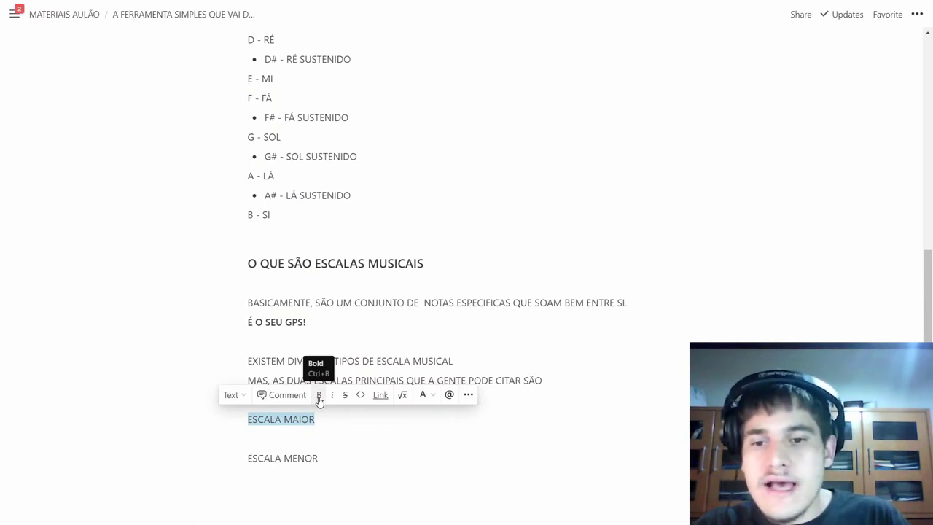
click(319, 395)
click(321, 449)
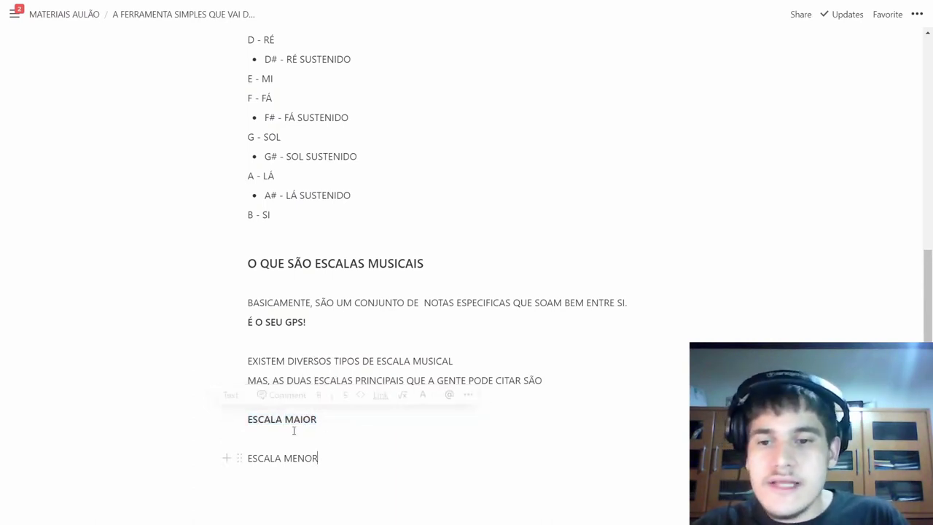
drag(319, 457, 250, 461)
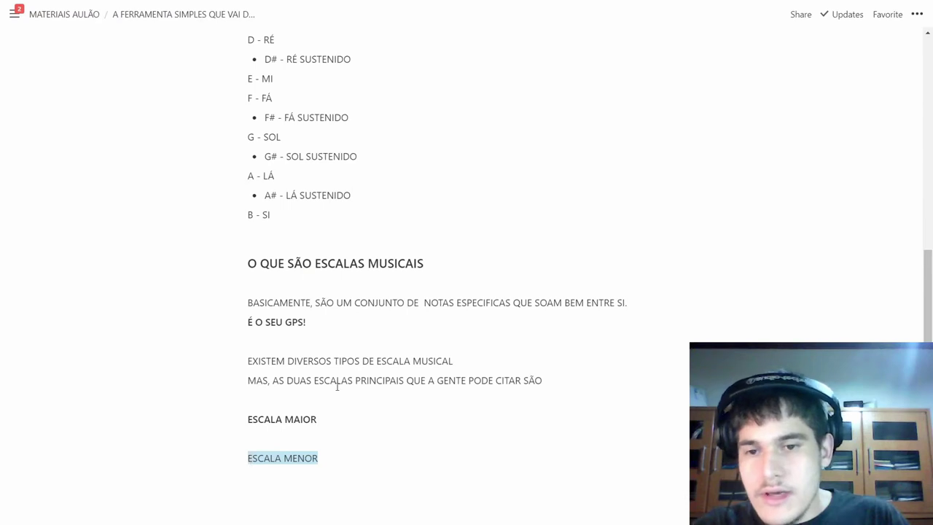
key(ctrl+b)
click(345, 454)
click(352, 422)
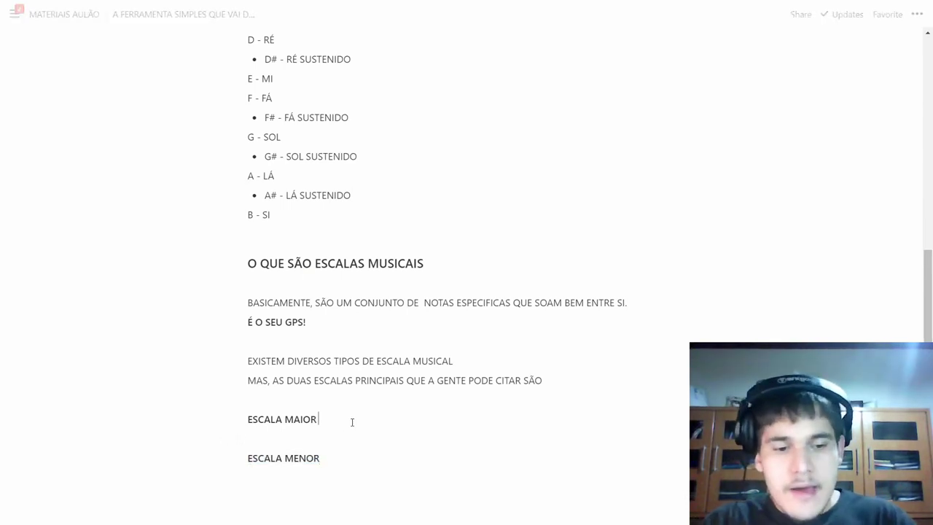
Describe ESCALA MAIOR as open and happy, and ESCALA MENOR as tense, closed, melancholic, sad
text(- REMETE A)
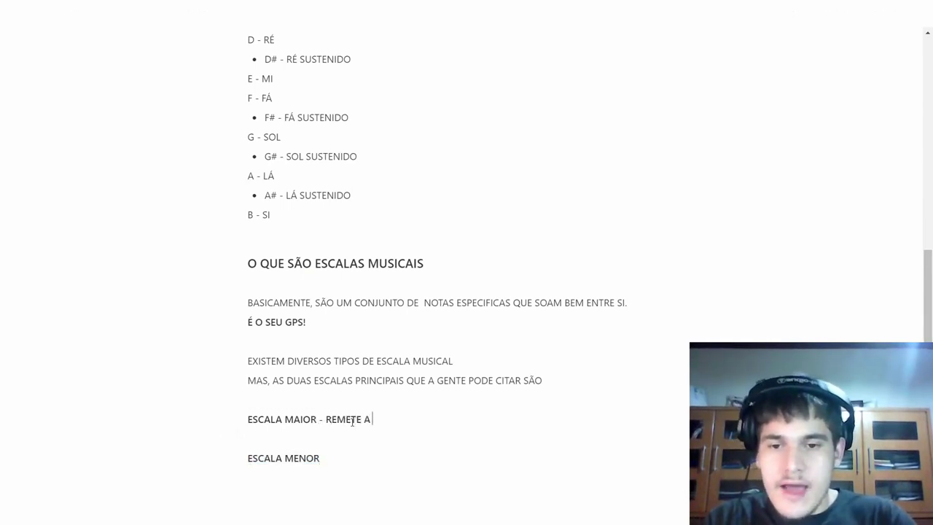
text( EMOÇÕES A)
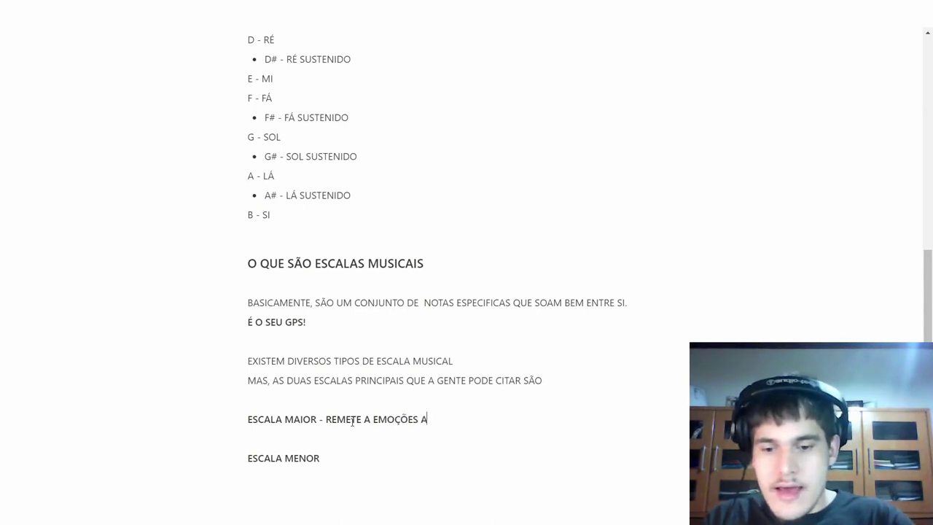
text(ZE)
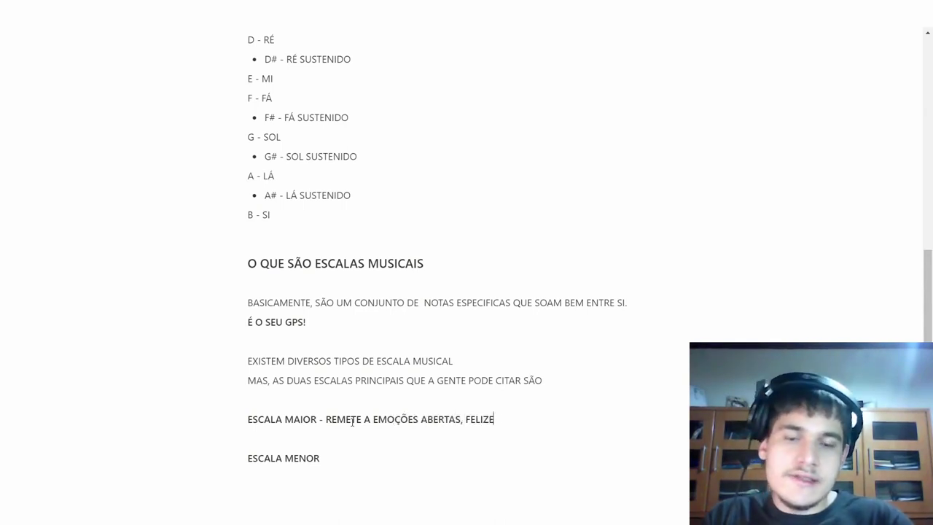
text(TAS)
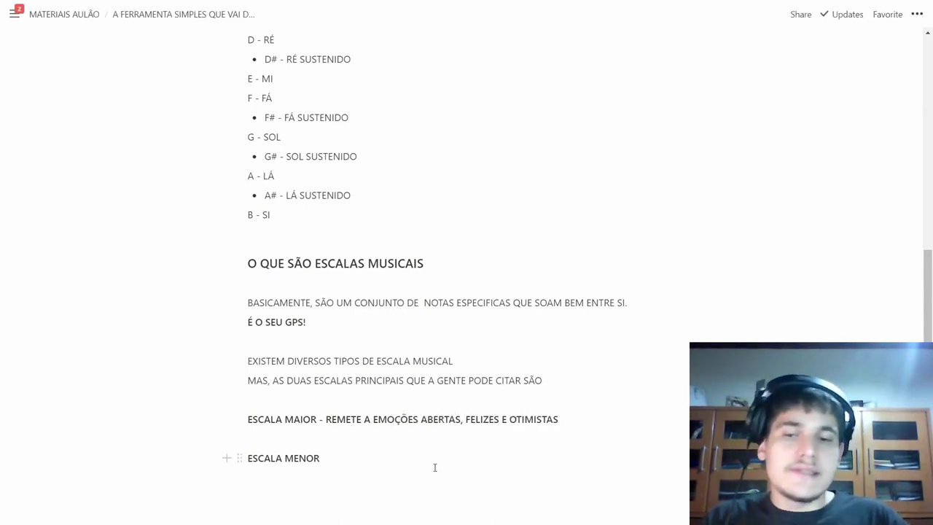
text(- REE)
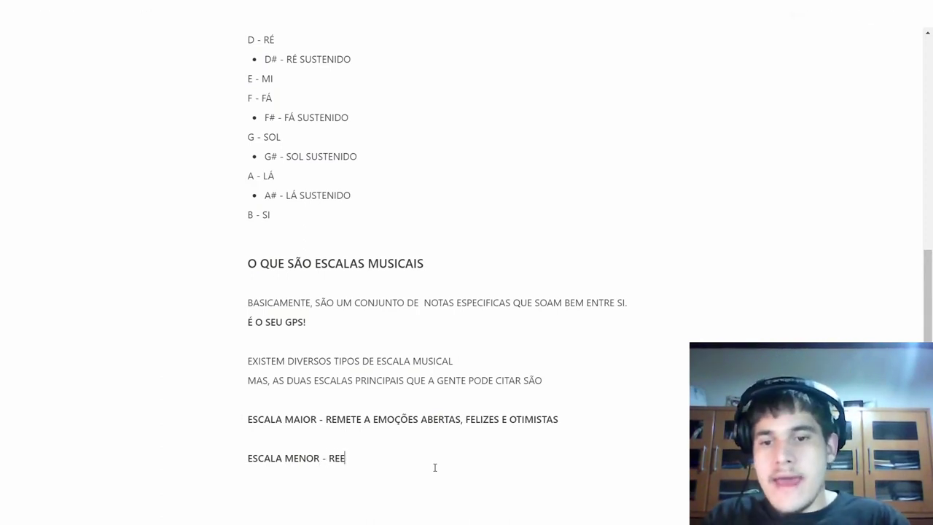
key(BackSpace)
text(METE A UM CLIMA MAIS)
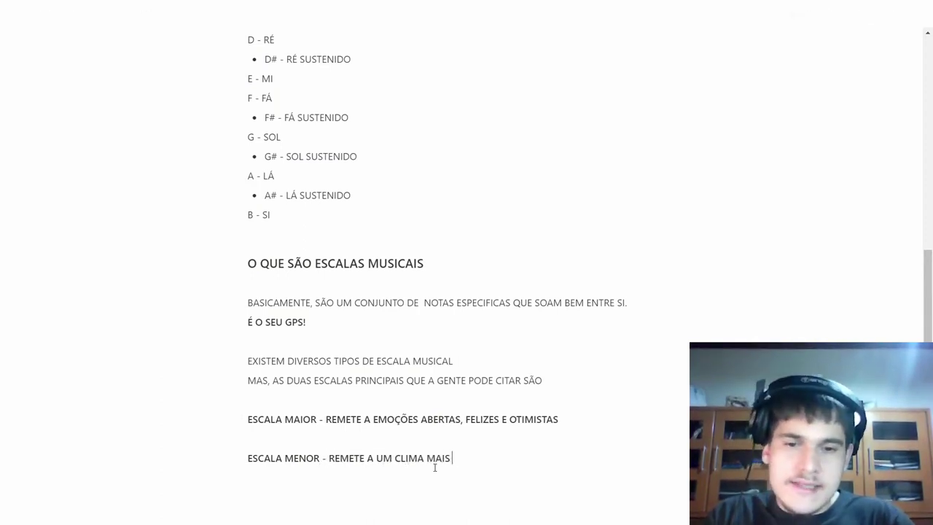
text( TENSO, FECHADO MELA)
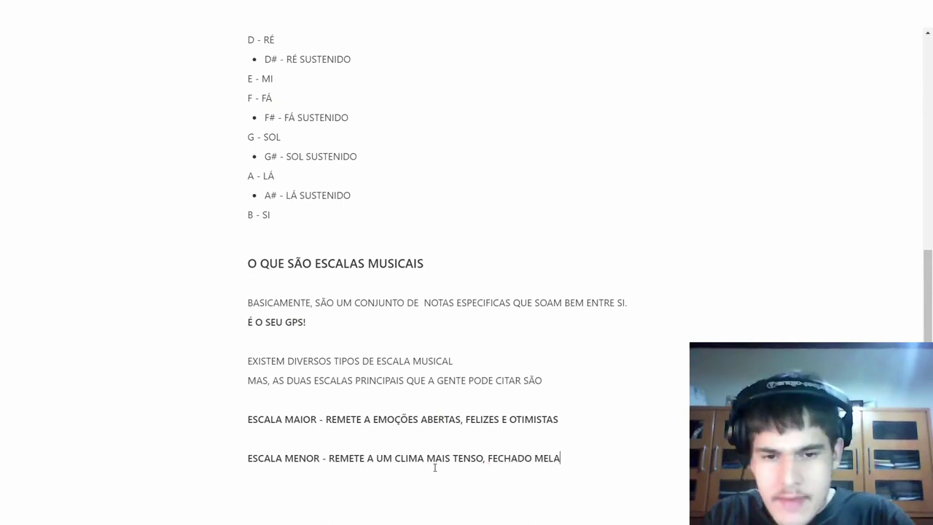
text(NCÓLICO)
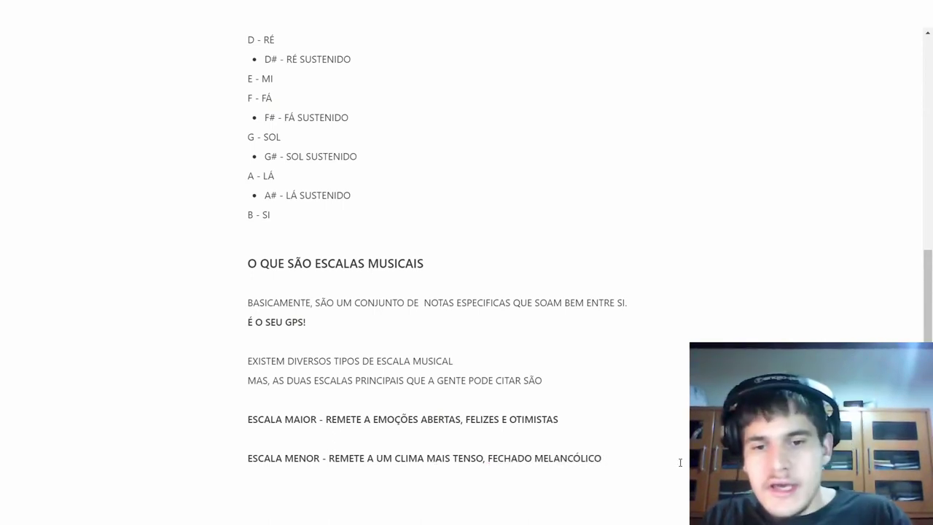
text(, TRISTE)
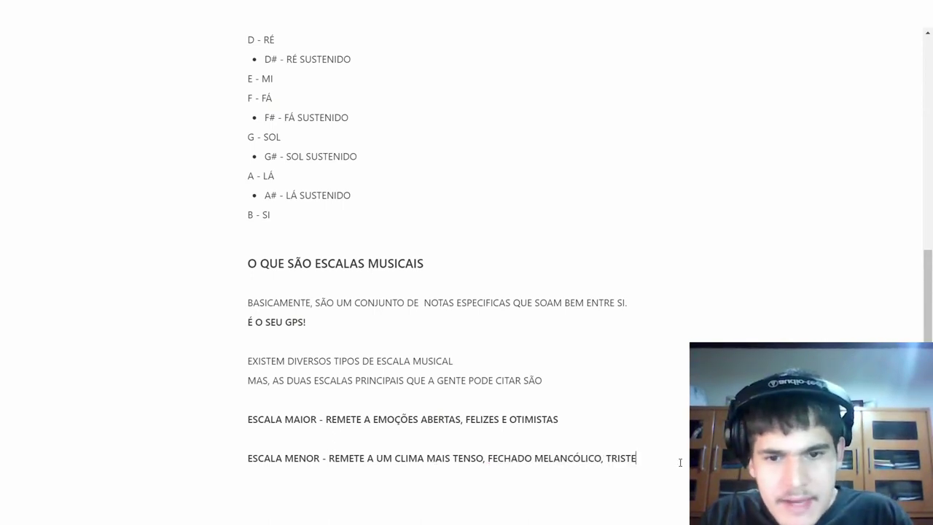
text(.)
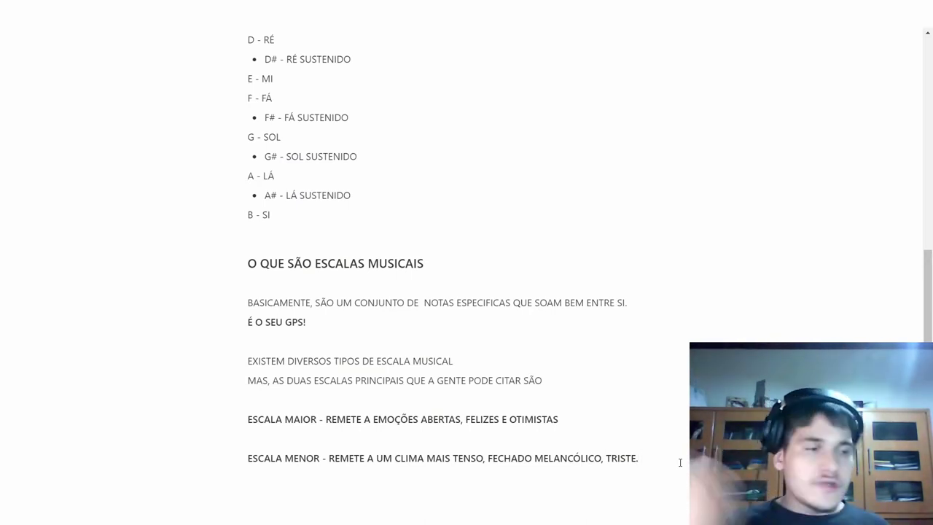
Select the whole ESCALA MENOR description line ending in 'TRISTE.'
triple_click(284, 459)
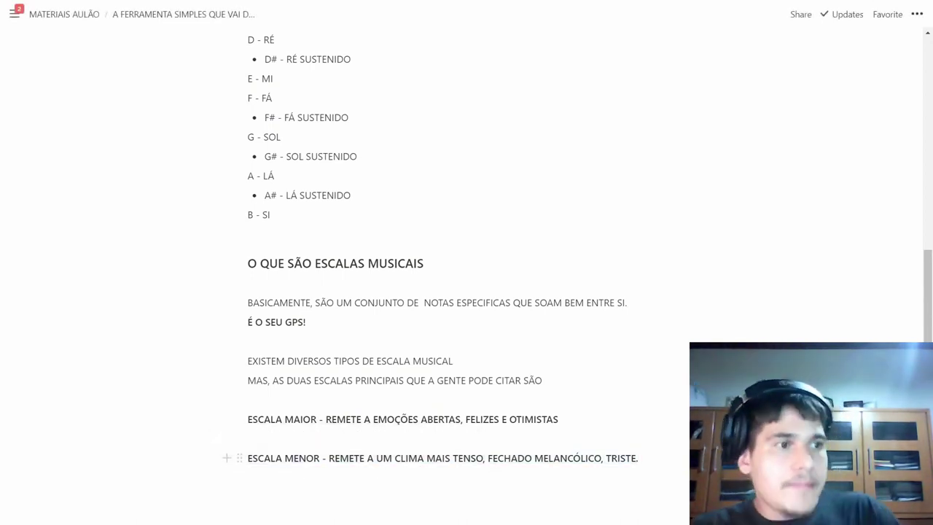